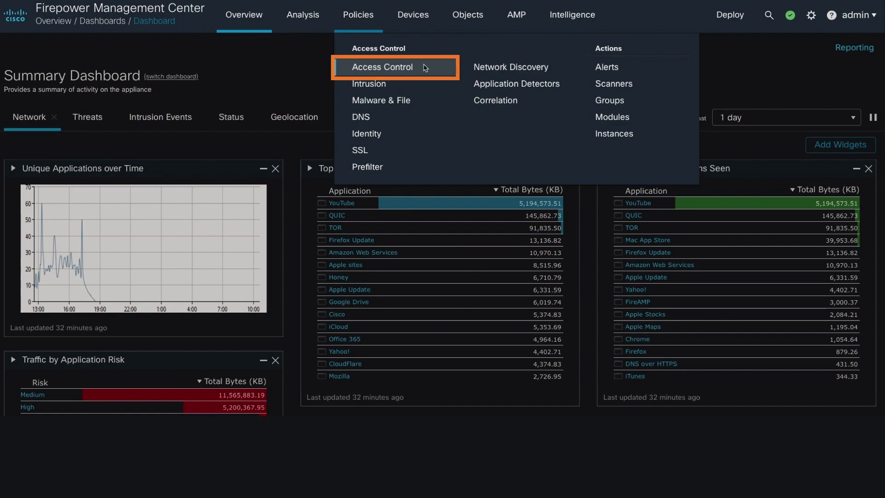
# Open the Cisco NetSec Demo access control policy for editing and show its advanced settings.
pyautogui.click(424, 68)
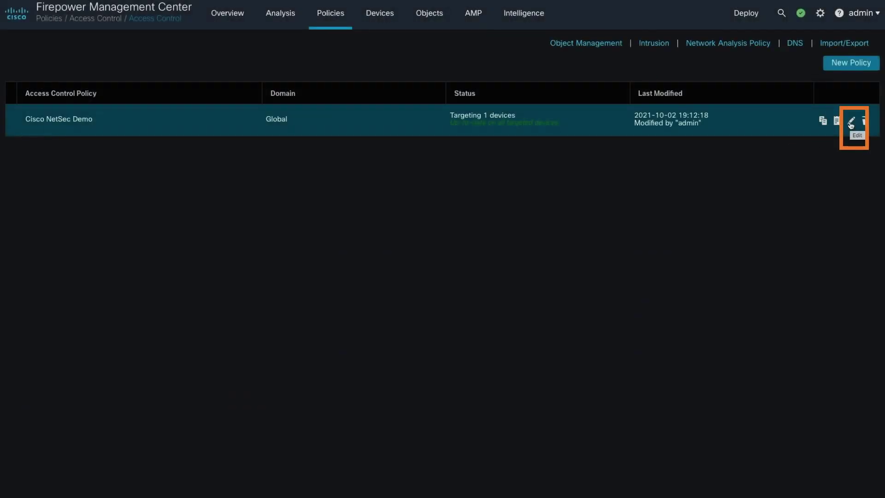
pyautogui.click(851, 121)
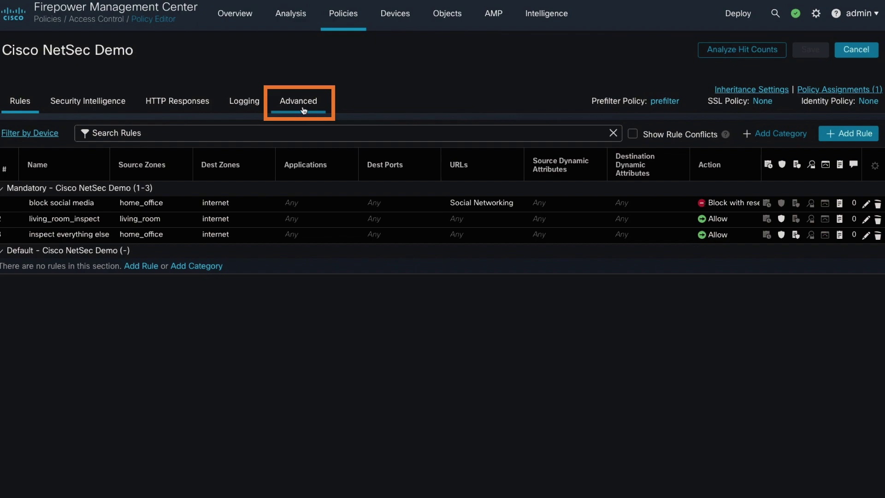
pyautogui.click(303, 110)
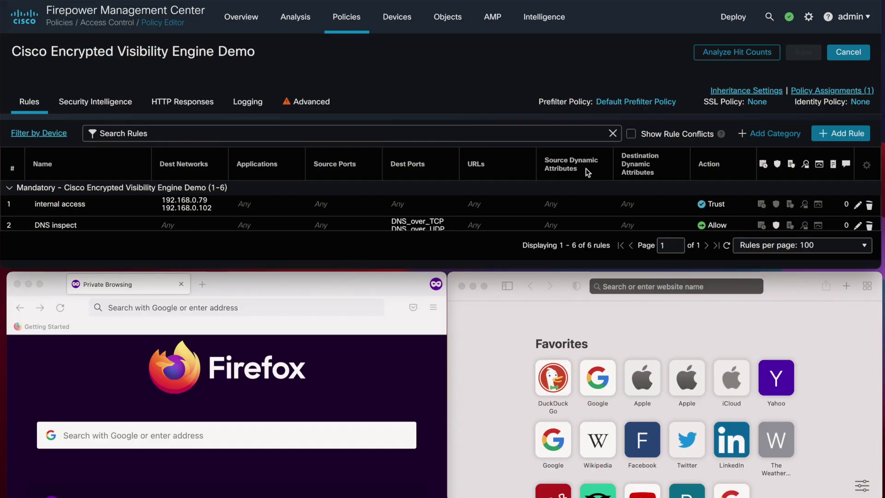
pyautogui.moveTo(312, 106)
pyautogui.moveTo(759, 104); pyautogui.dragTo(699, 105)
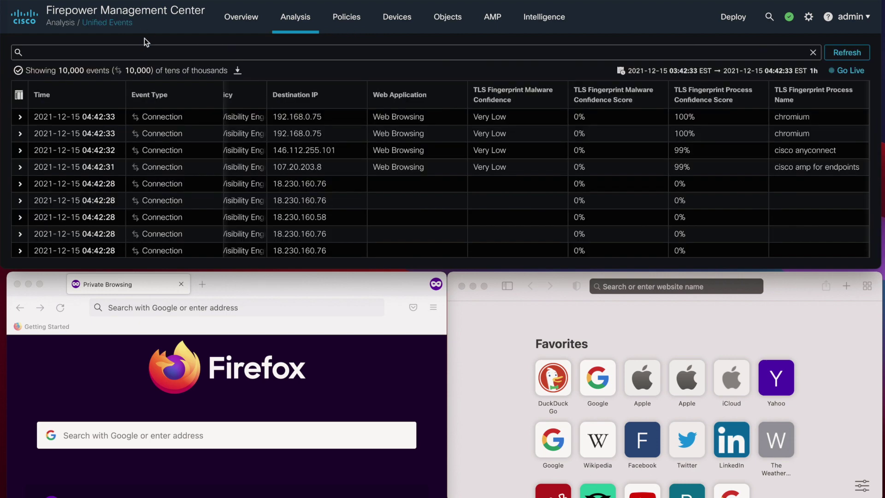
# Filter the unified events by Destination IP 129.21.1.40 and switch the event list to live updating.
pyautogui.click(137, 54)
pyautogui.write('destination ip')
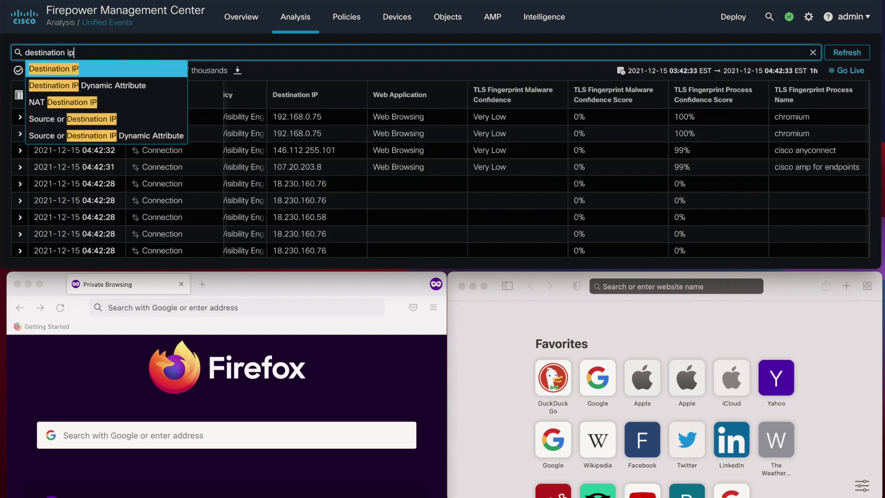
pyautogui.press('Return')
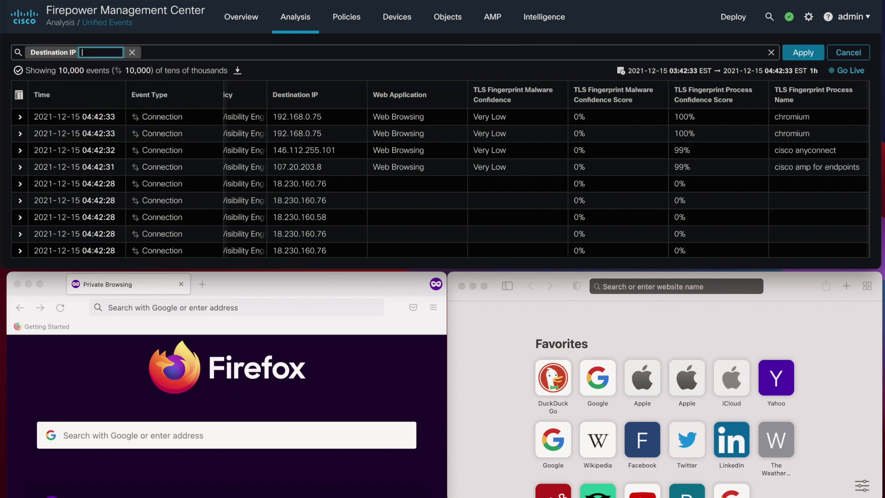
pyautogui.write('129.21.1.40')
pyautogui.press('Return')
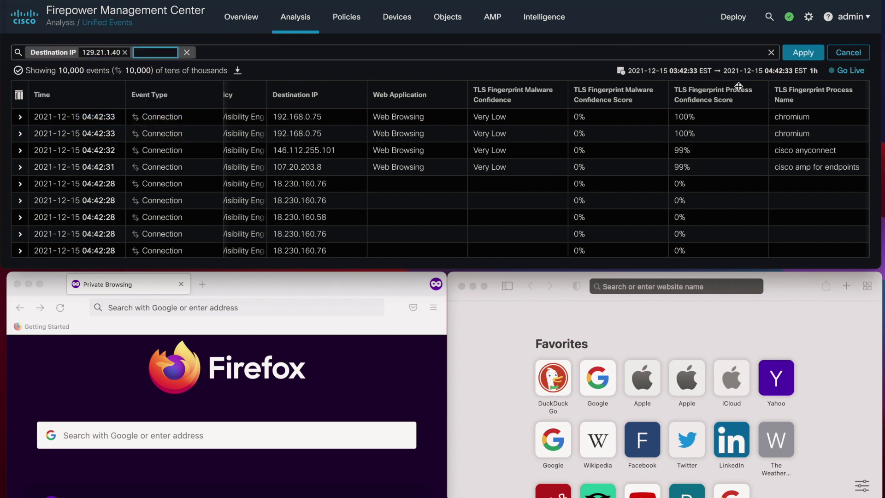
pyautogui.click(803, 53)
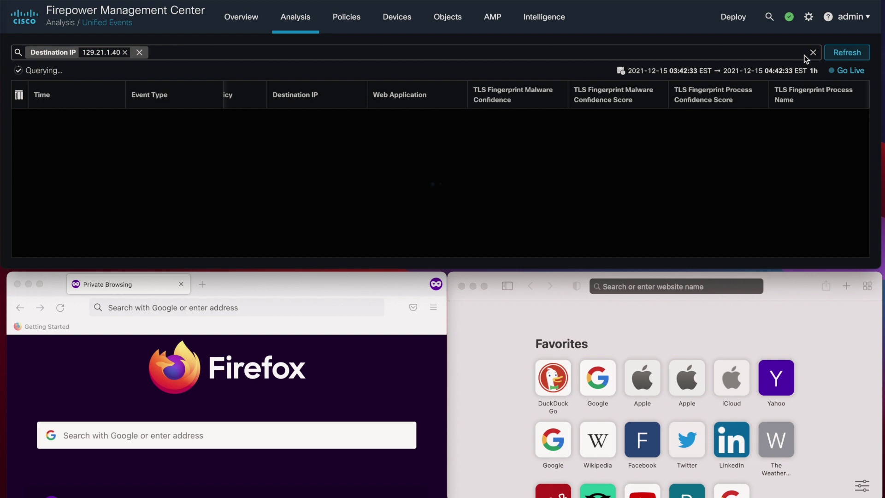
pyautogui.click(832, 78)
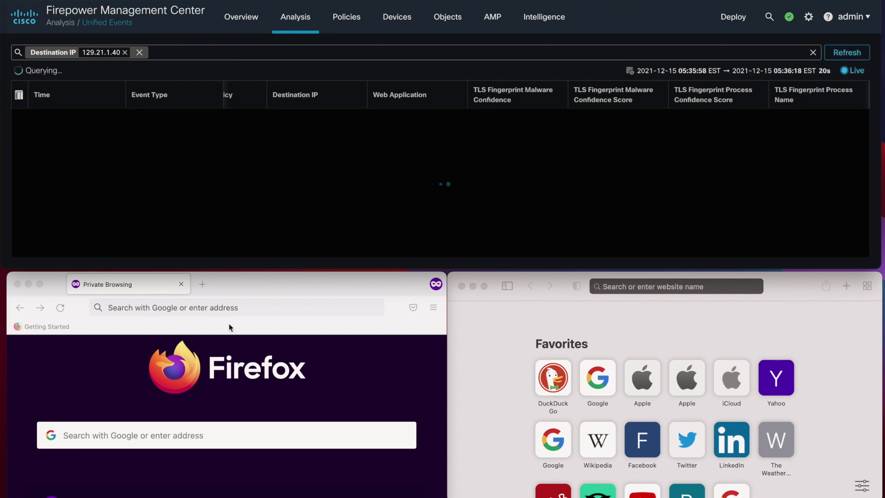
pyautogui.click(227, 306)
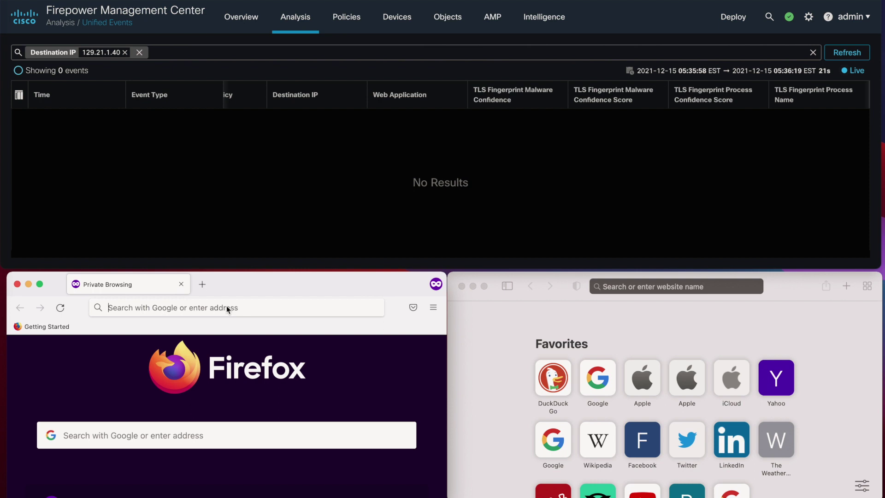
pyautogui.click(226, 305)
pyautogui.write('https://rit.edu')
pyautogui.press('Return')
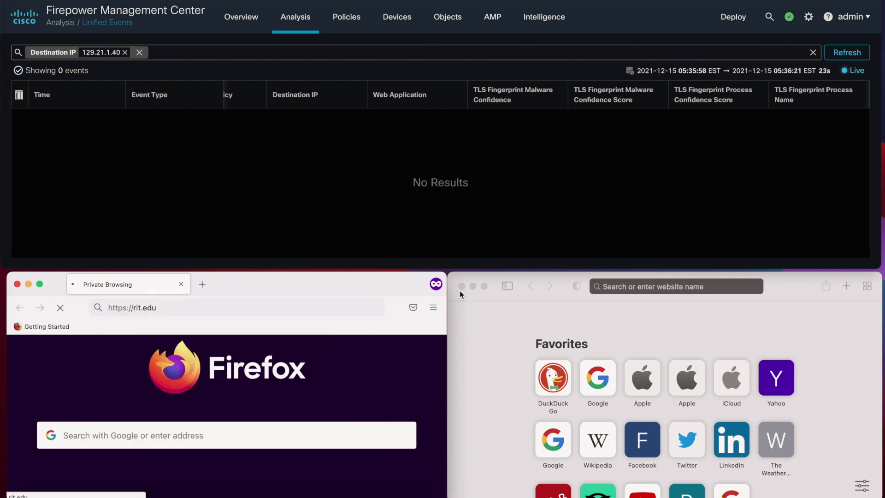
# Load rit.edu in Safari, and refresh the filtered event list in Firepower Management Center.
pyautogui.click(632, 286)
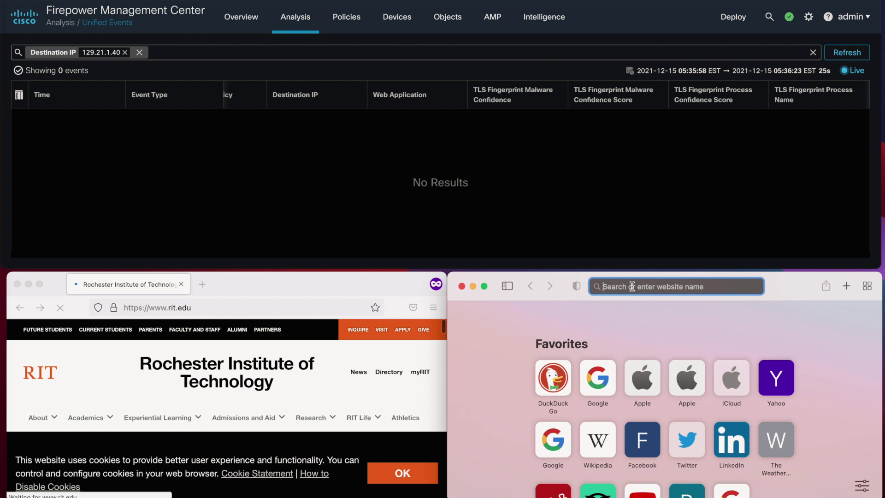
pyautogui.write('rit.edu')
pyautogui.press('Return')
pyautogui.click(846, 53)
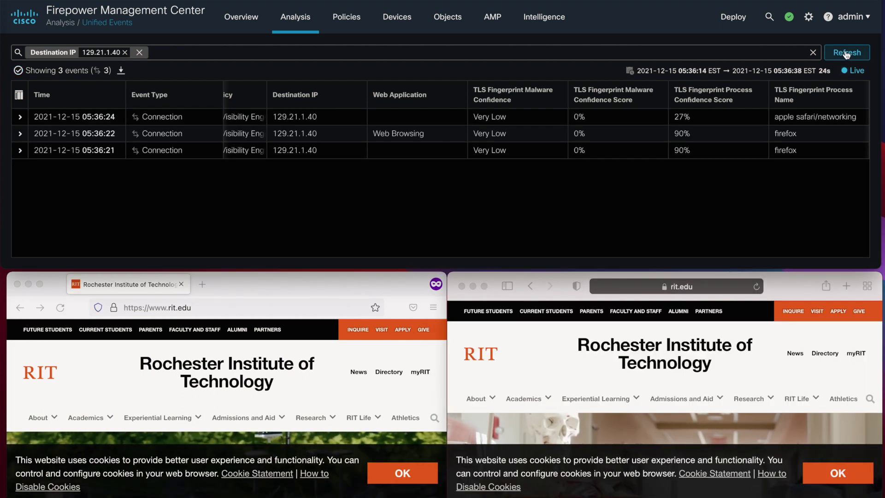
# Examine the 05:36:22 Firefox connection event across its port, access control rule, policy, destination and TLS fingerprint columns.
pyautogui.click(806, 137)
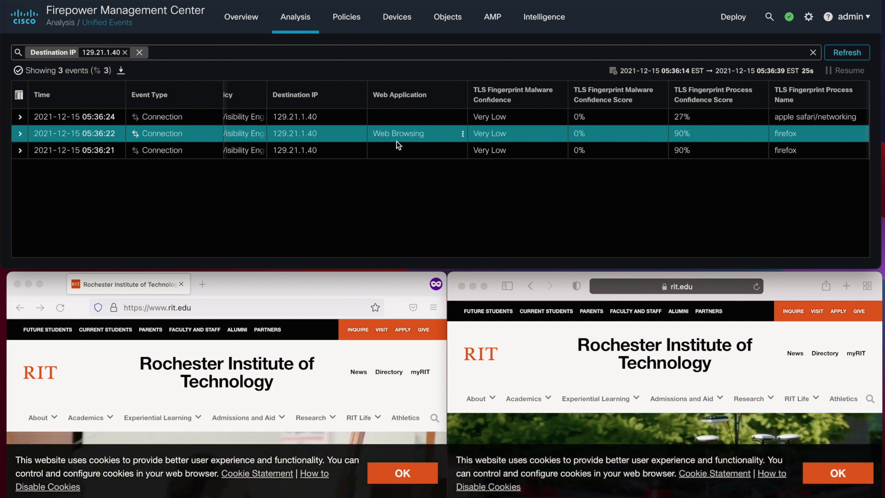
pyautogui.hscroll(-5, 397, 141)
pyautogui.hscroll(5, 387, 138)
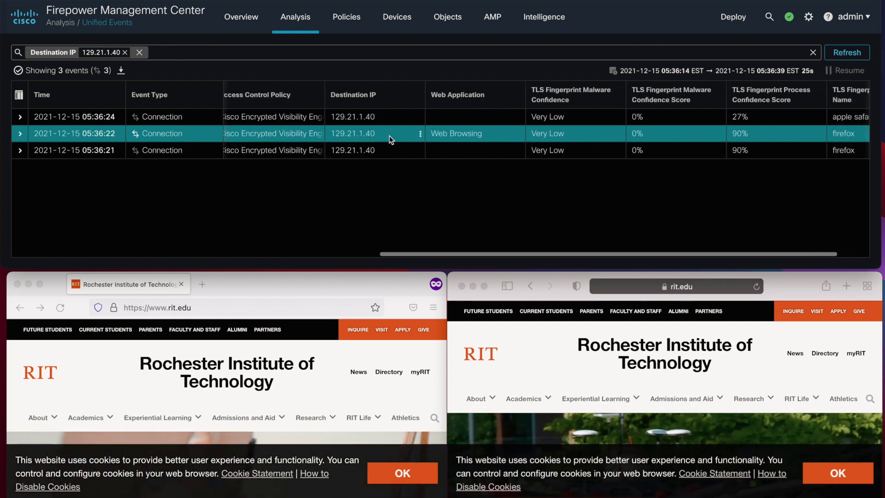
pyautogui.hscroll(-2, 390, 140)
pyautogui.hscroll(-10, 391, 139)
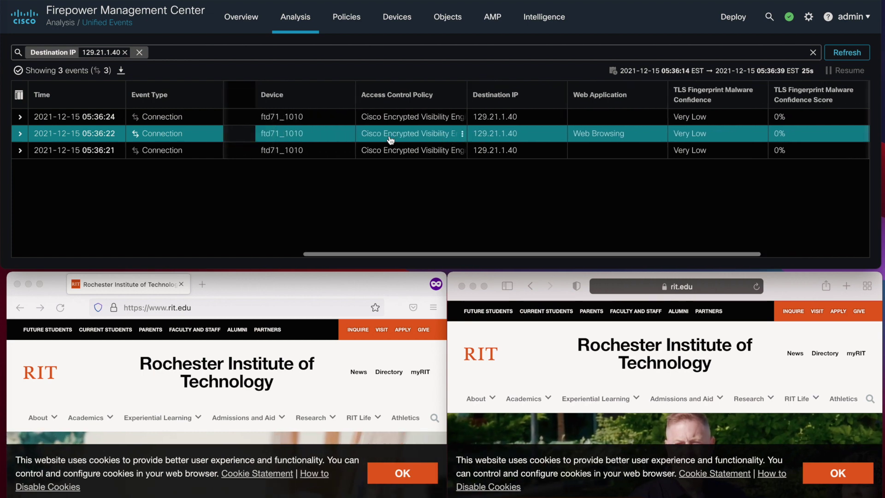
pyautogui.hscroll(-10, 391, 138)
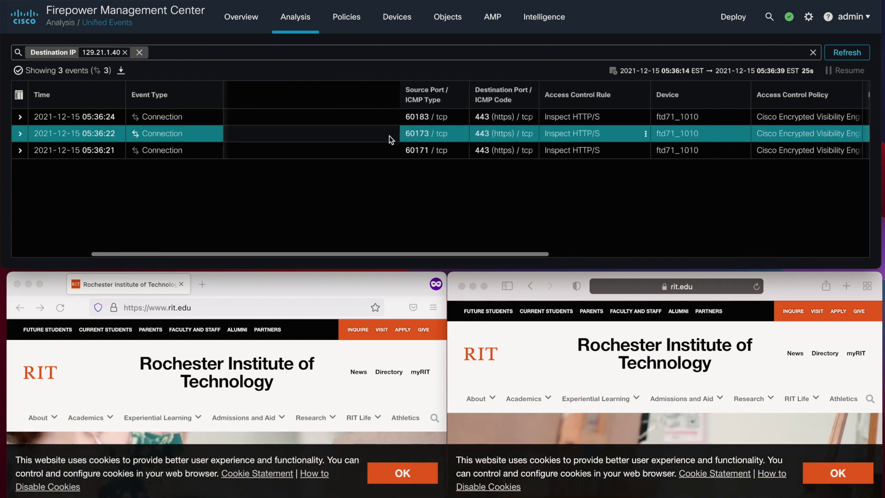
pyautogui.hscroll(15, 389, 135)
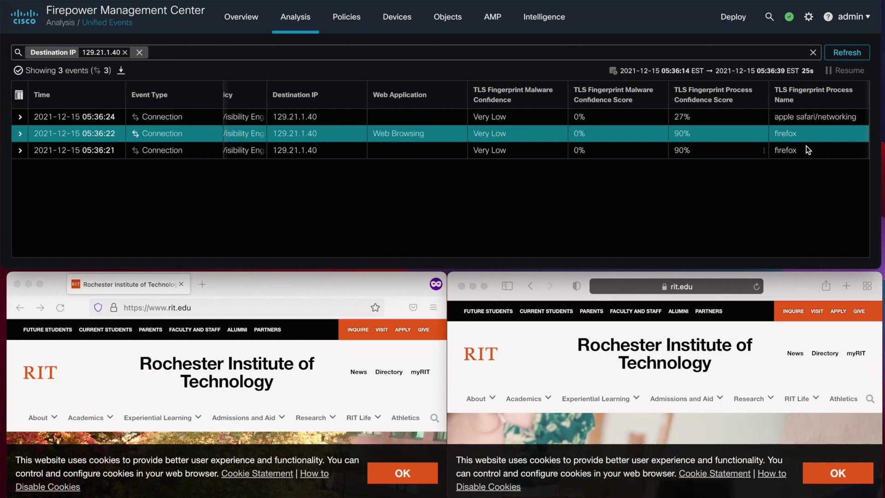
# Examine the apple safari/networking connection event's destination IP, web application and TLS fingerprint values.
pyautogui.click(819, 121)
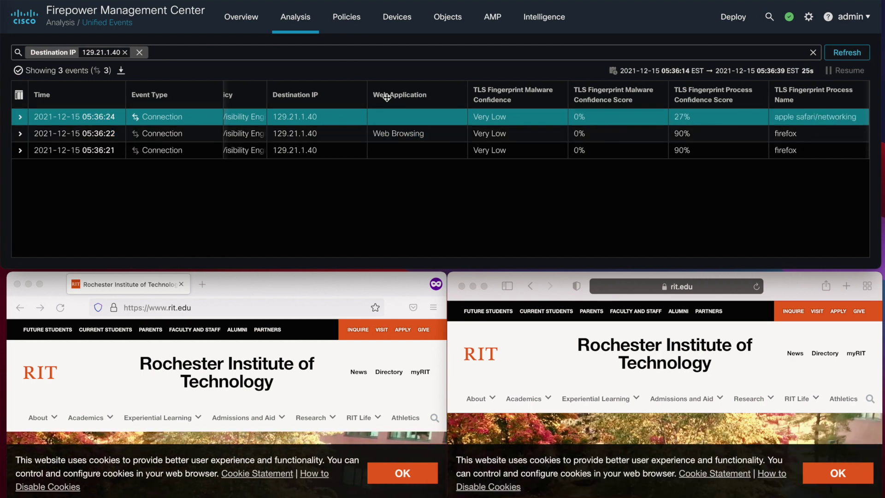
pyautogui.hscroll(-3, 331, 119)
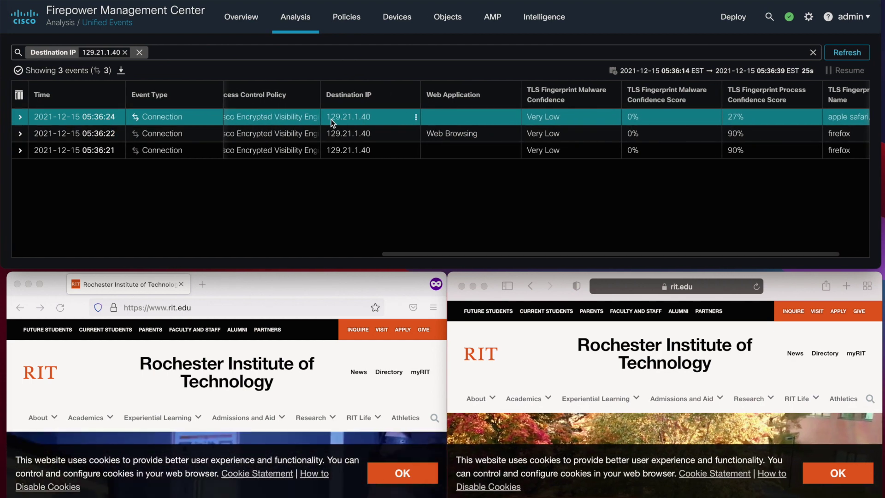
pyautogui.hscroll(-2, 472, 115)
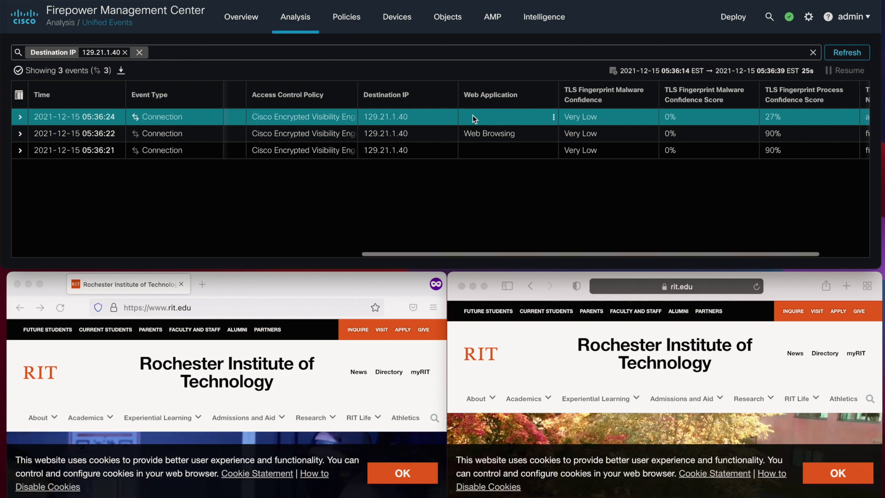
pyautogui.hscroll(4, 472, 115)
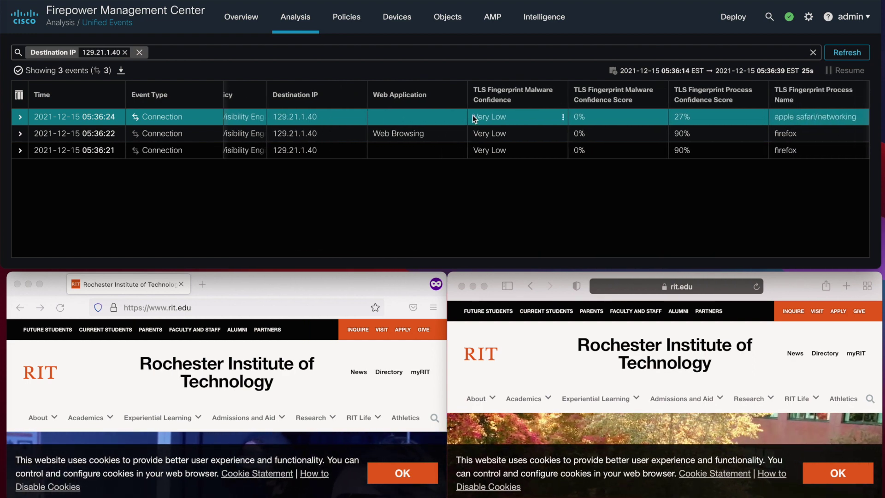
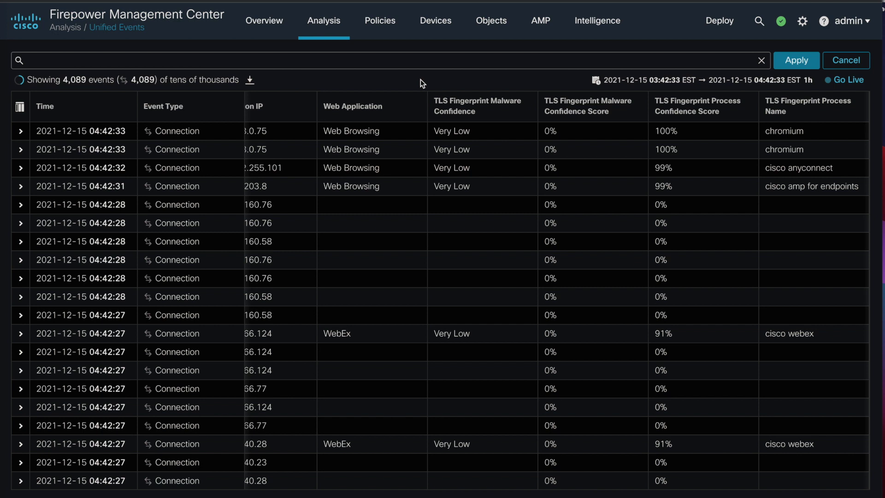
# Filter the unified events by Application Protocol HTTPS.
pyautogui.click(316, 56)
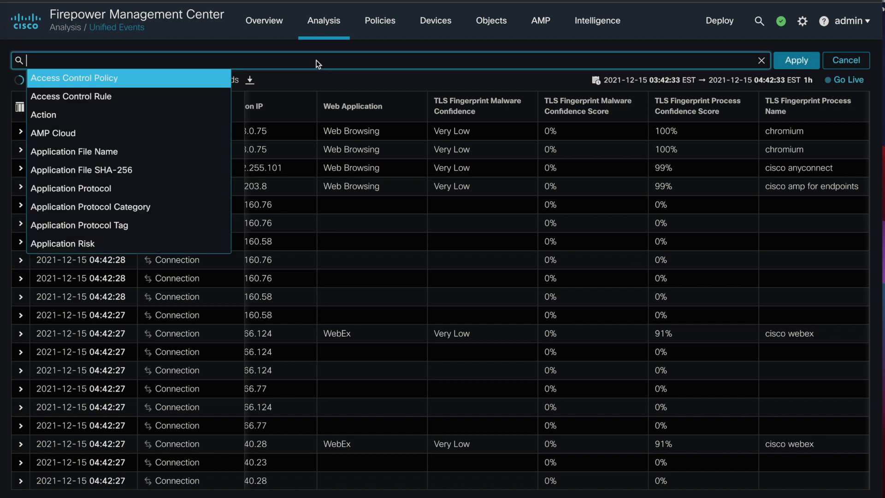
pyautogui.write('application prot')
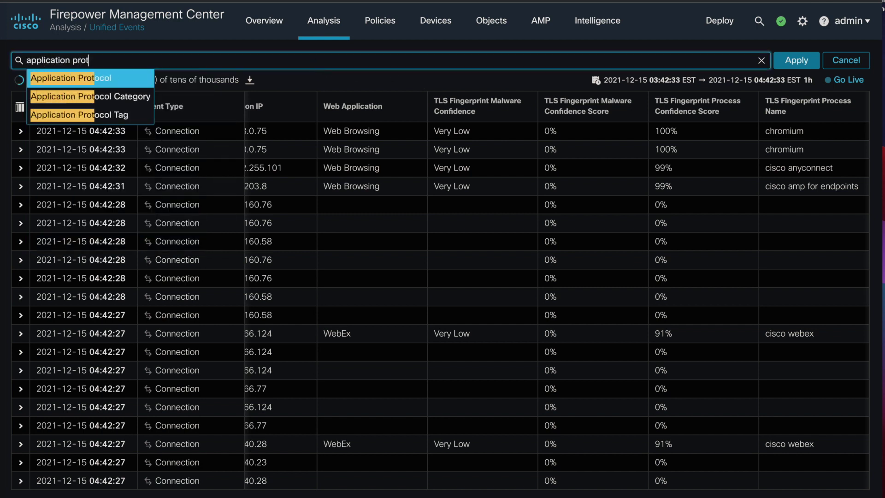
pyautogui.press('Return')
pyautogui.write('HTTPS')
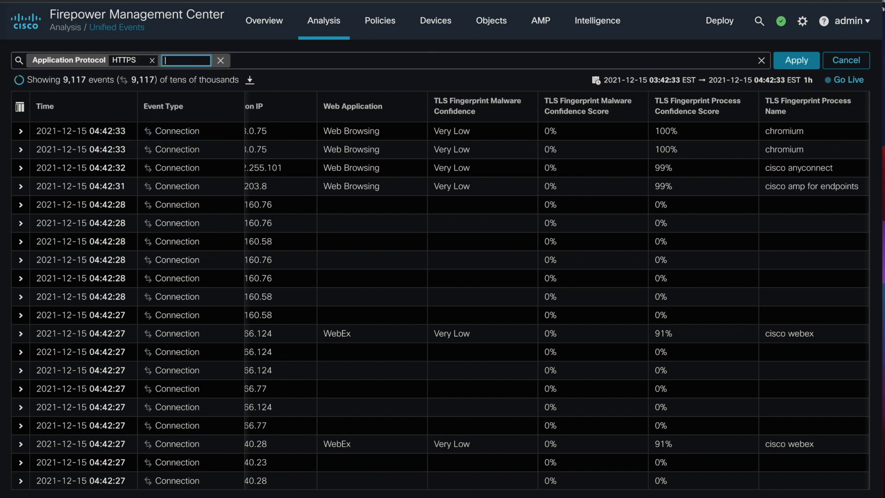
pyautogui.click(787, 59)
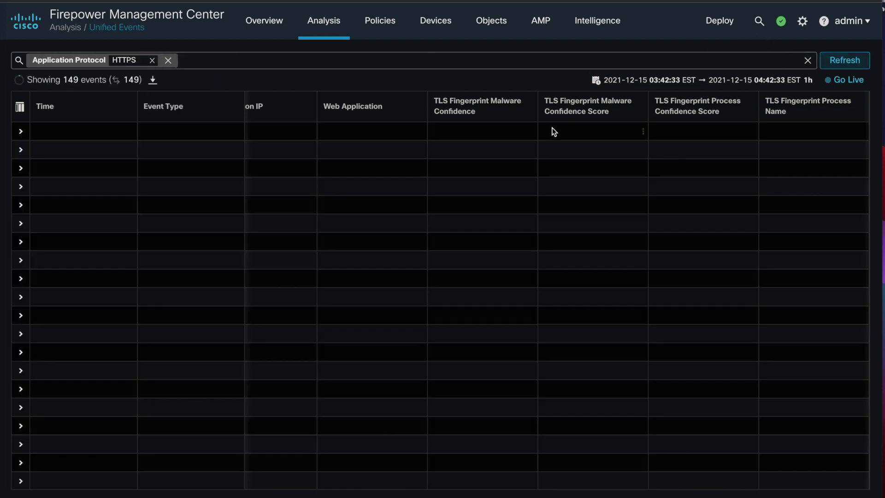
# Enlarge the page to 125% and examine the TLS fingerprint scores and process names of the chromium, AnyConnect, AMP and Webex events.
pyautogui.click(613, 133)
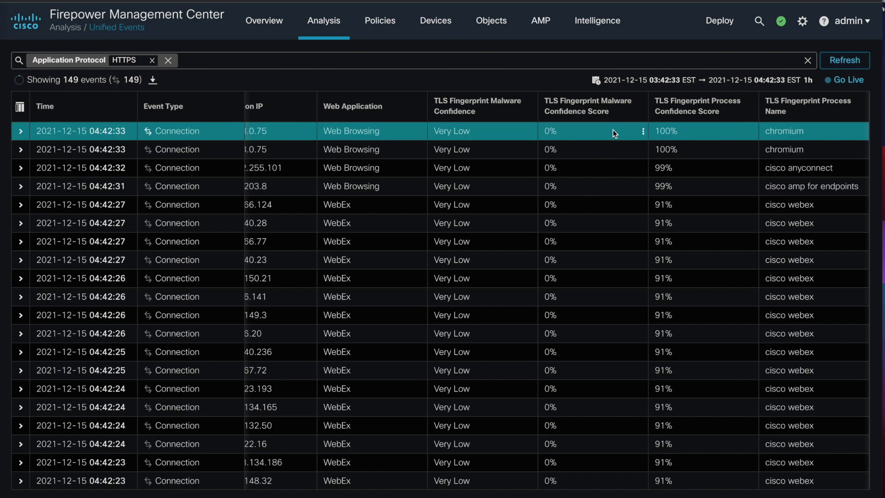
pyautogui.hotkey('ctrl', '+')
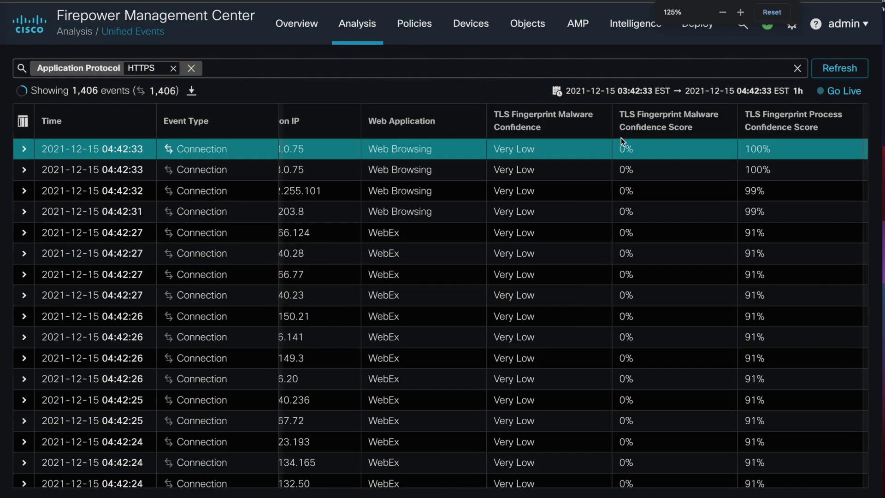
pyautogui.hscroll(3, 770, 165)
pyautogui.hscroll(2, 769, 164)
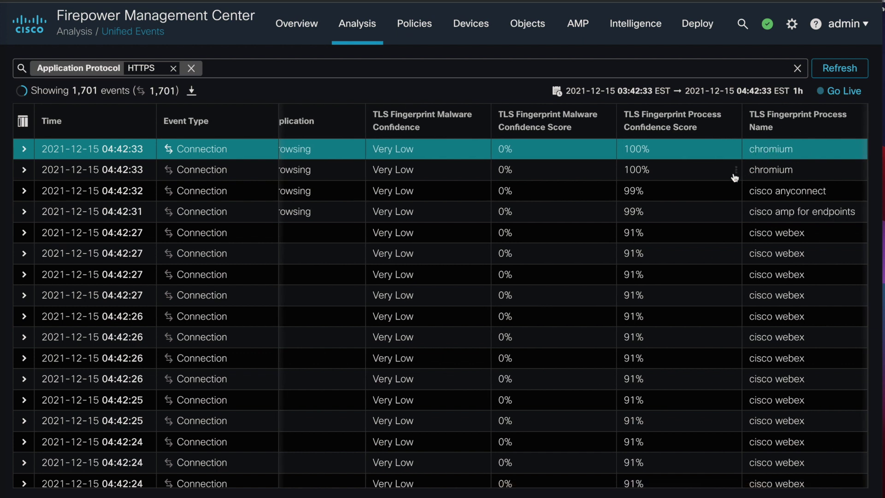
pyautogui.click(720, 195)
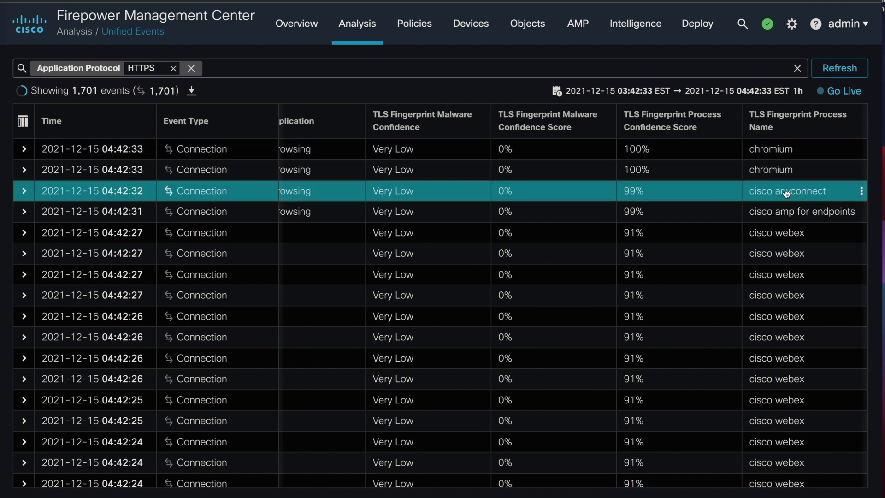
pyautogui.click(706, 213)
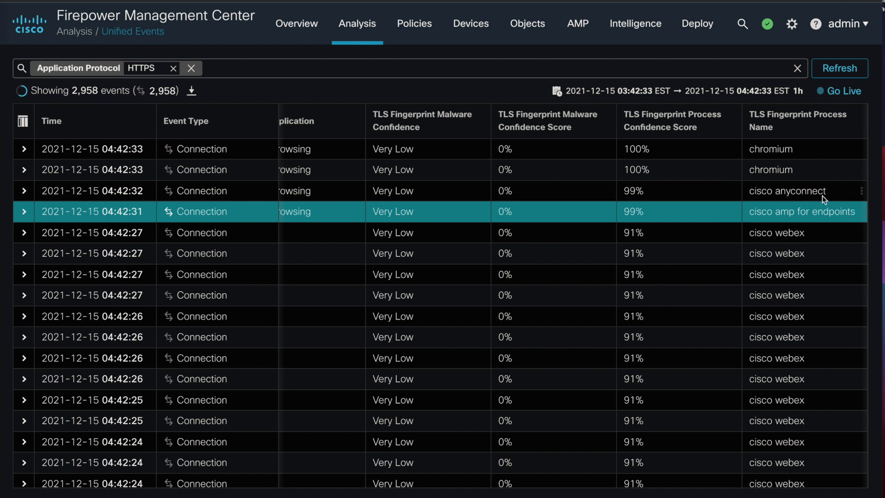
pyautogui.click(699, 237)
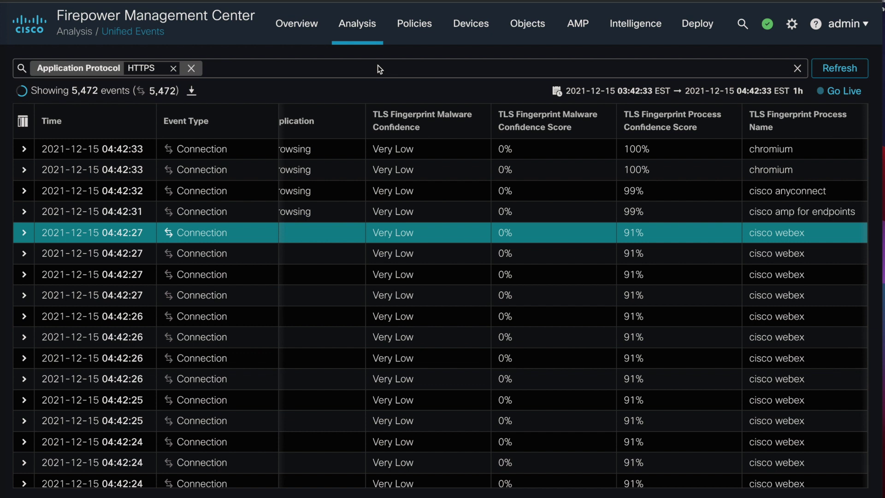
# Add a TLS Fingerprint Process Name filter with the value _malware to the HTTPS filter and apply it.
pyautogui.click(379, 69)
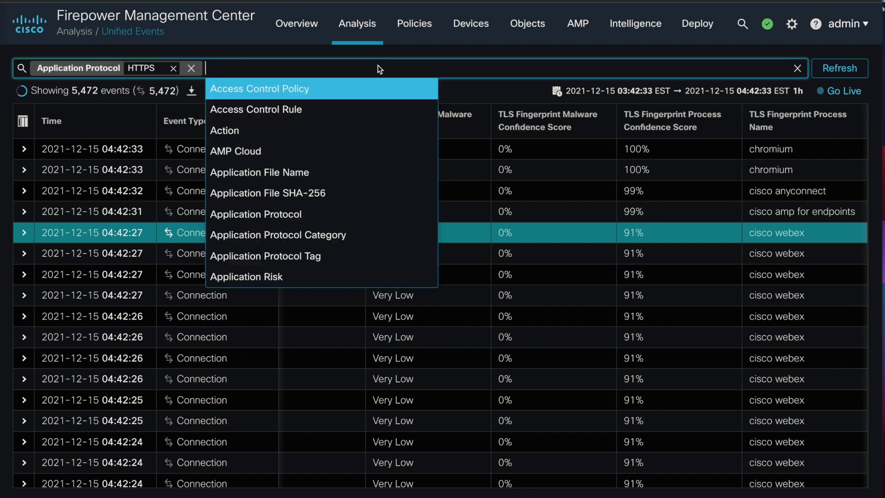
pyautogui.write('TLS')
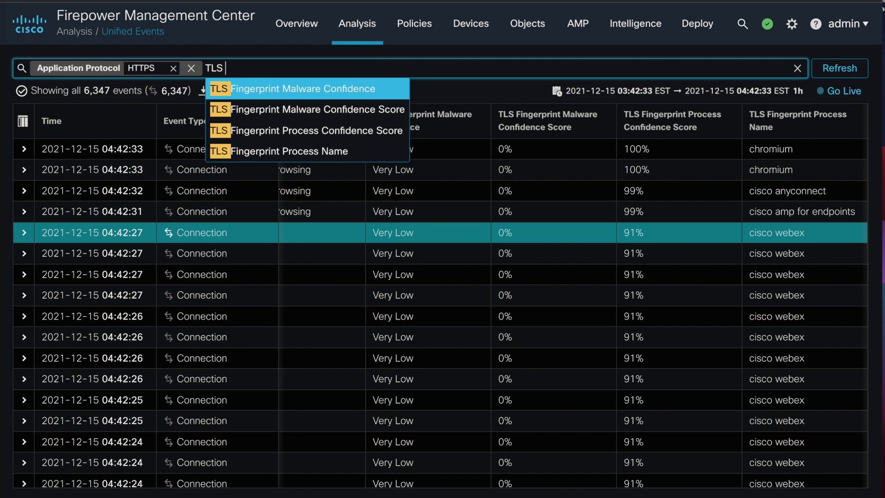
pyautogui.click(294, 145)
pyautogui.write('_malware')
pyautogui.press('Return')
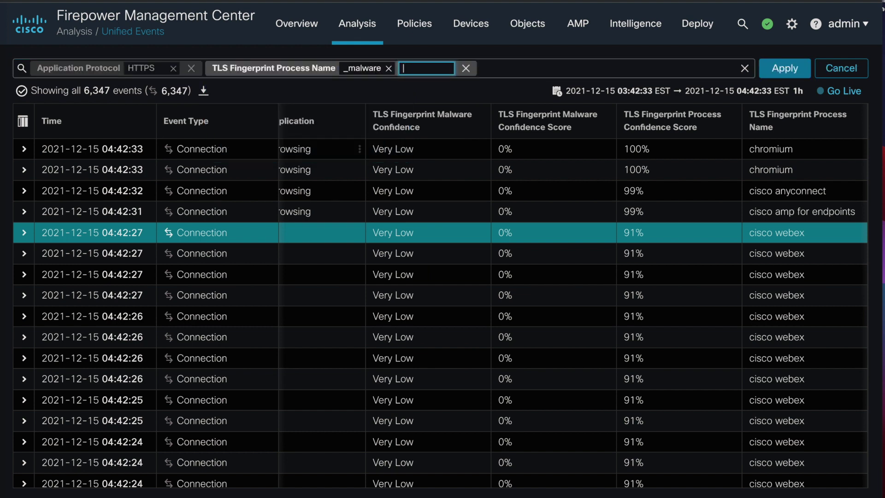
pyautogui.click(792, 68)
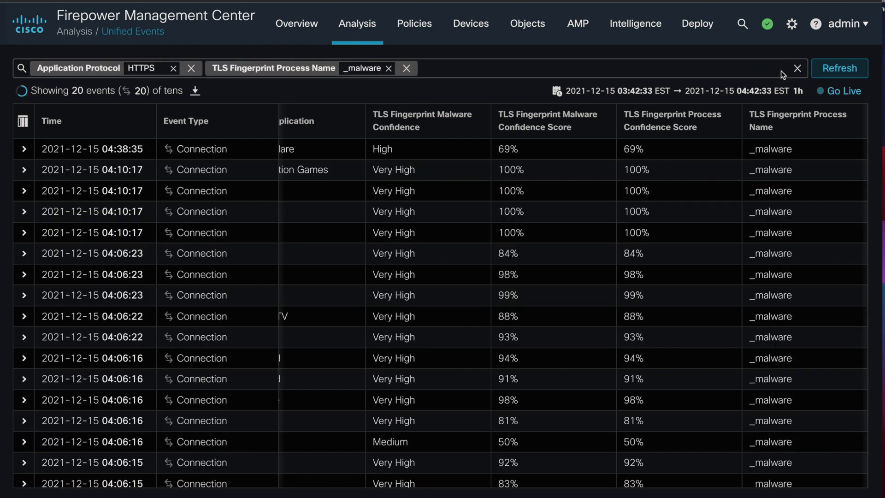
# Review the web applications and TLS fingerprint confidence scores throughout the list of _malware events.
pyautogui.hscroll(-2, 721, 160)
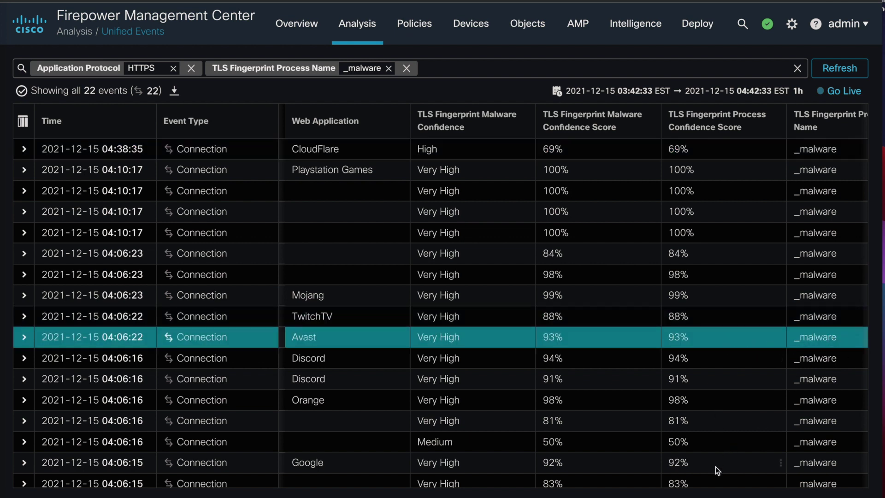
pyautogui.scroll(-2, 715, 463)
pyautogui.scroll(-3, 715, 460)
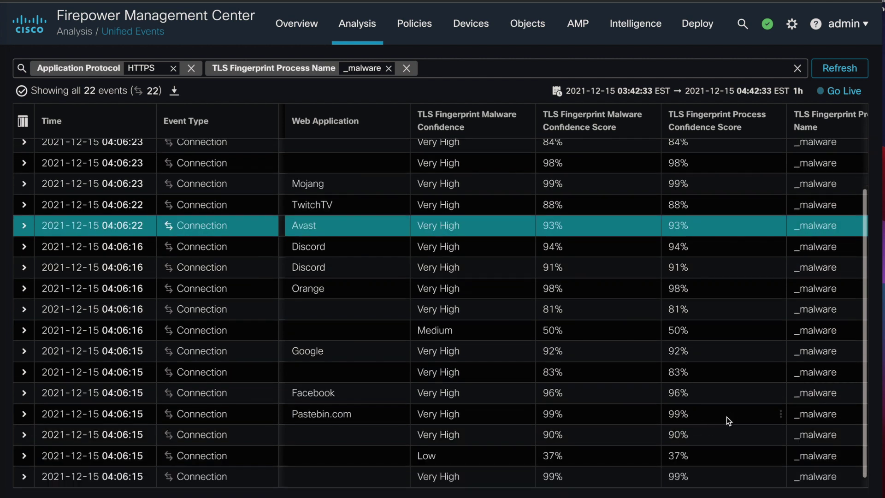